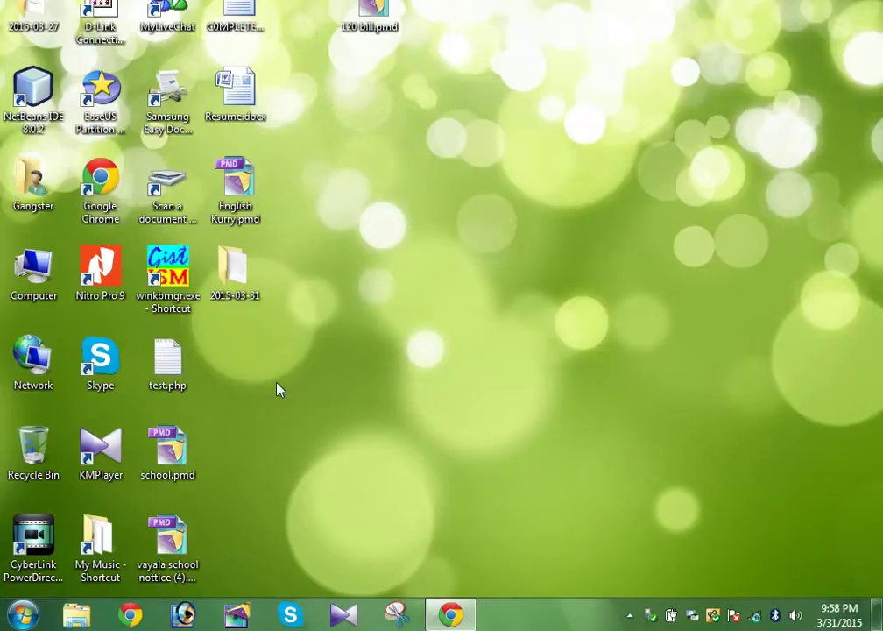
Launch Skype, sign in to the preselected account with its password, and minimize the Skype window.
left_click(288, 616)
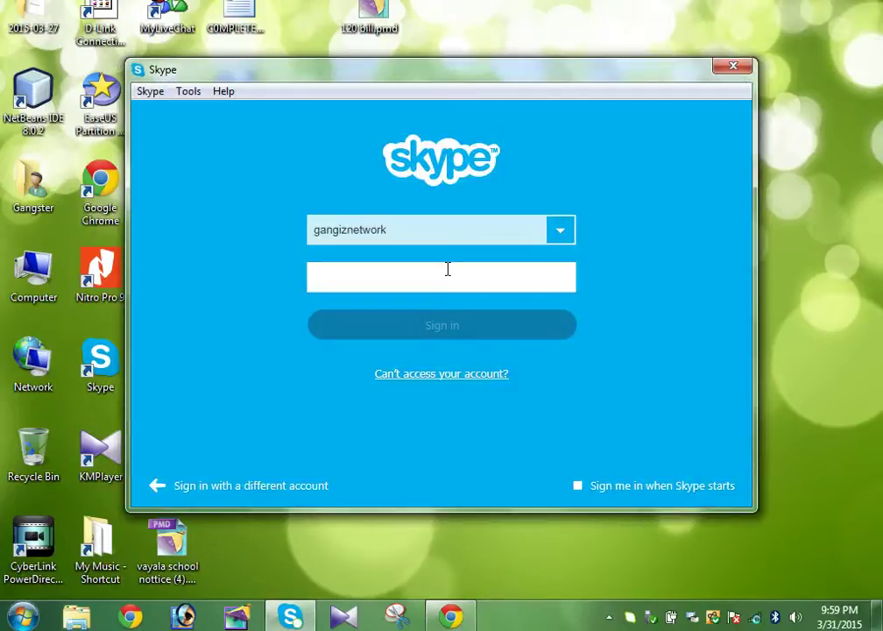
type("****************")
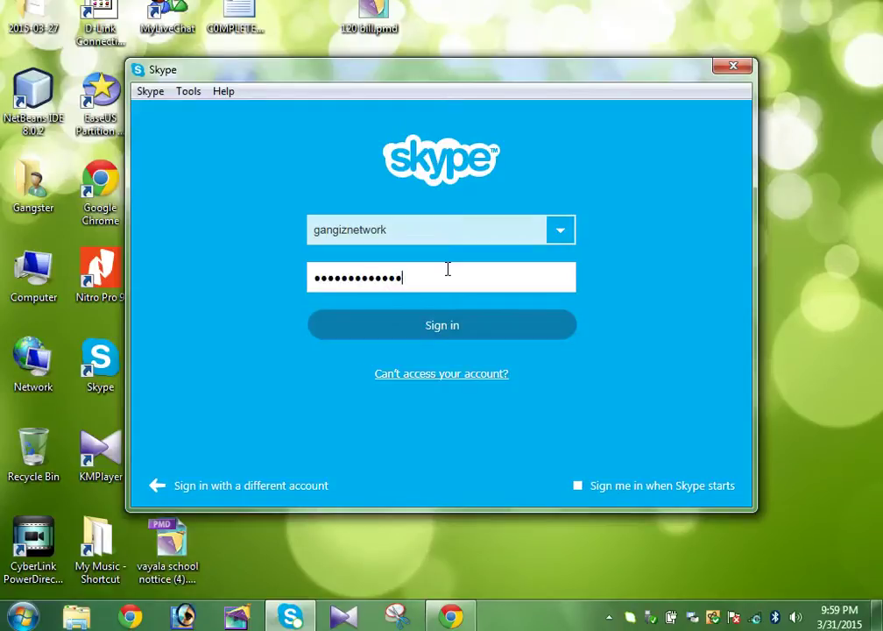
key("Return")
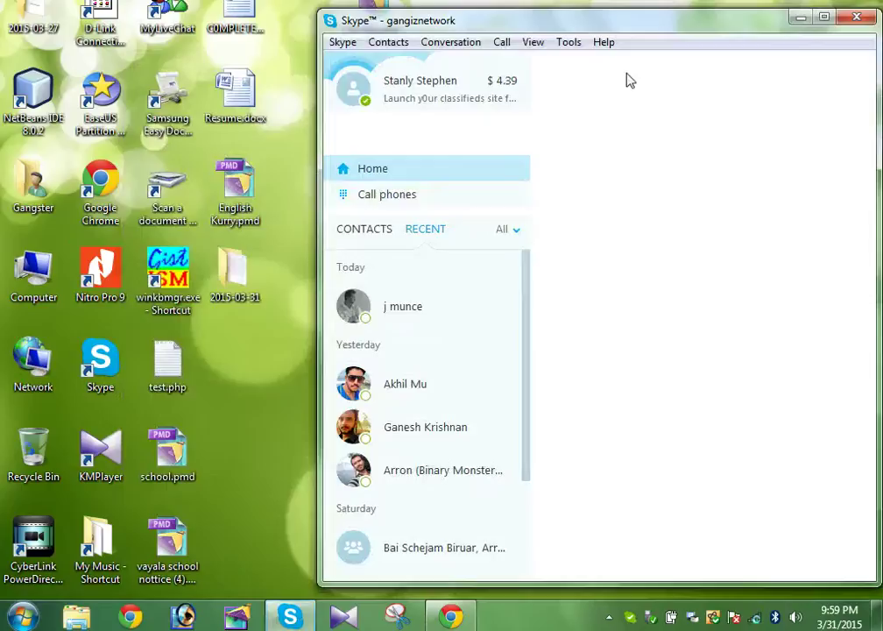
left_click(805, 17)
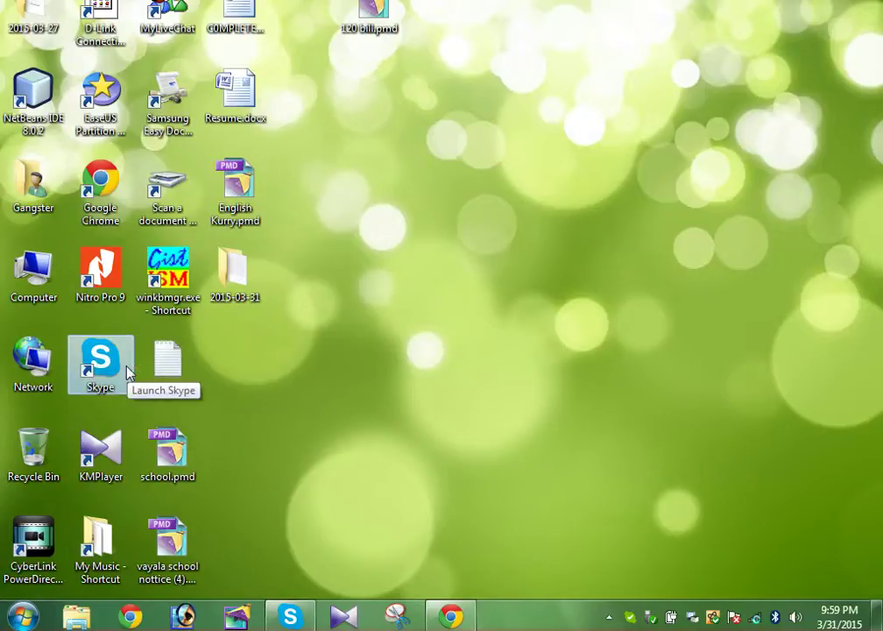
left_click(302, 617)
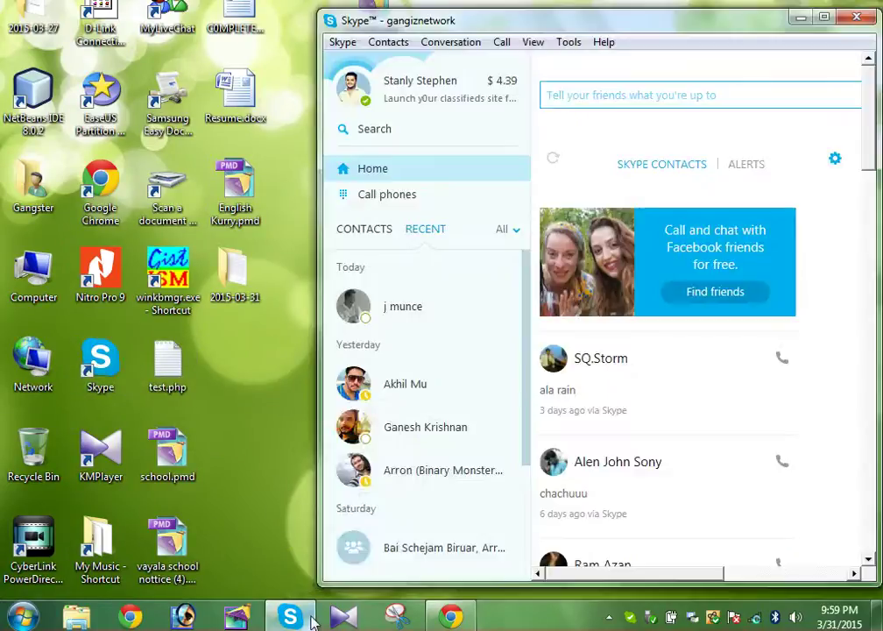
left_click(800, 18)
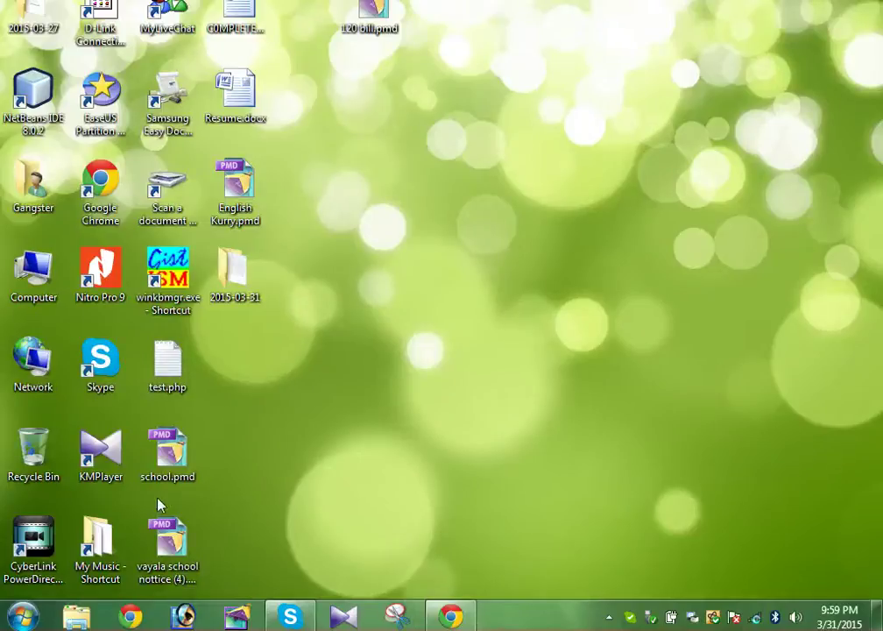
Search the installed programs for "run" and open the Run dialog.
left_click(22, 616)
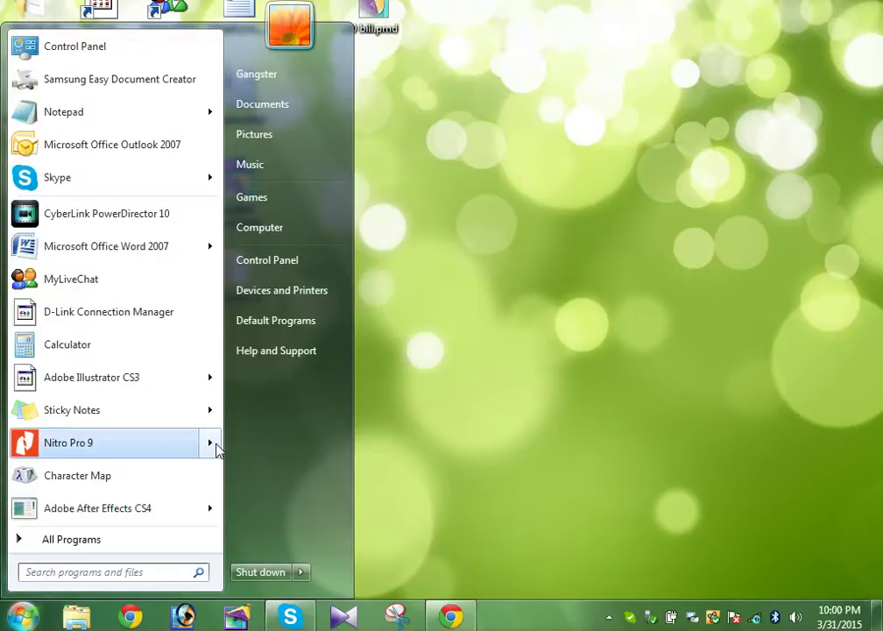
type("run")
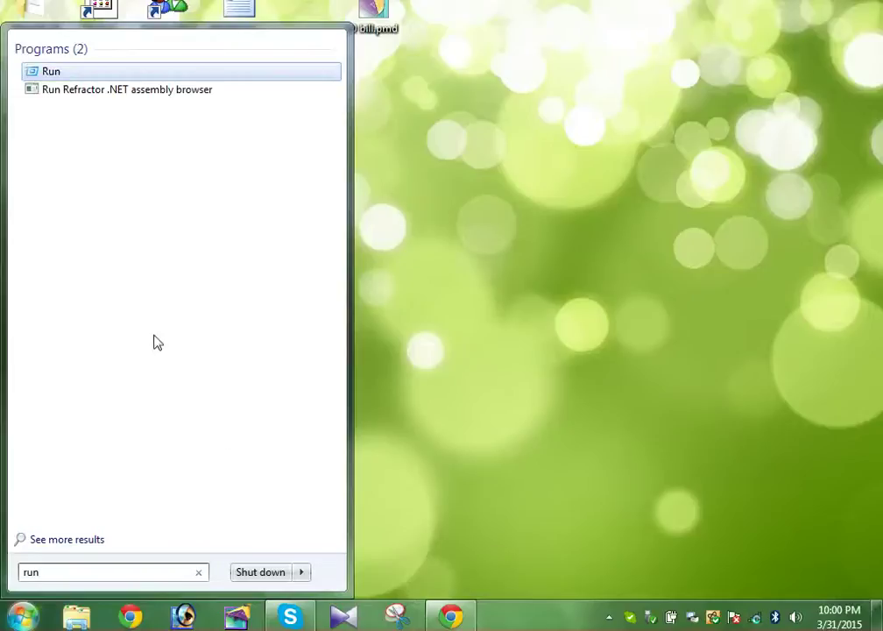
left_click(49, 72)
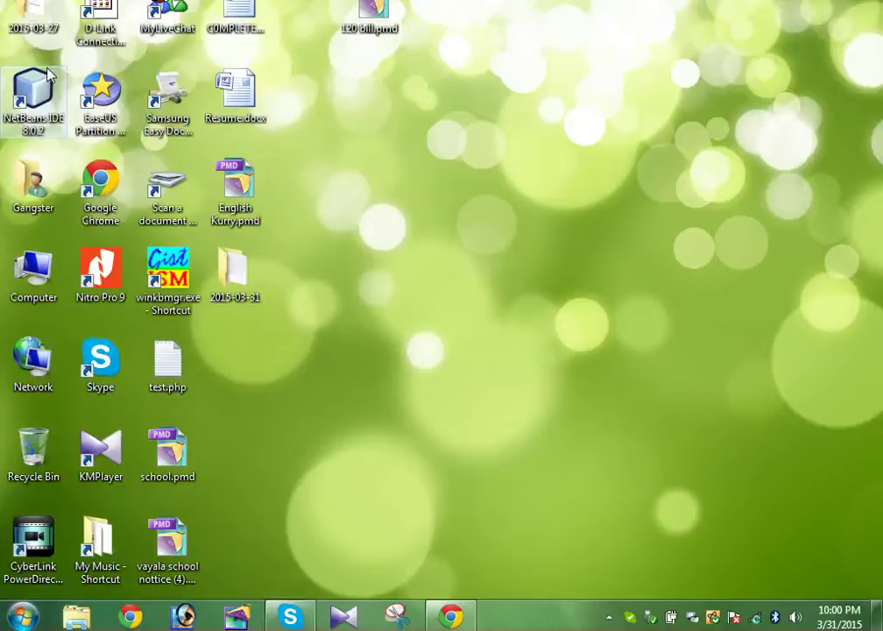
key("BackSpace")
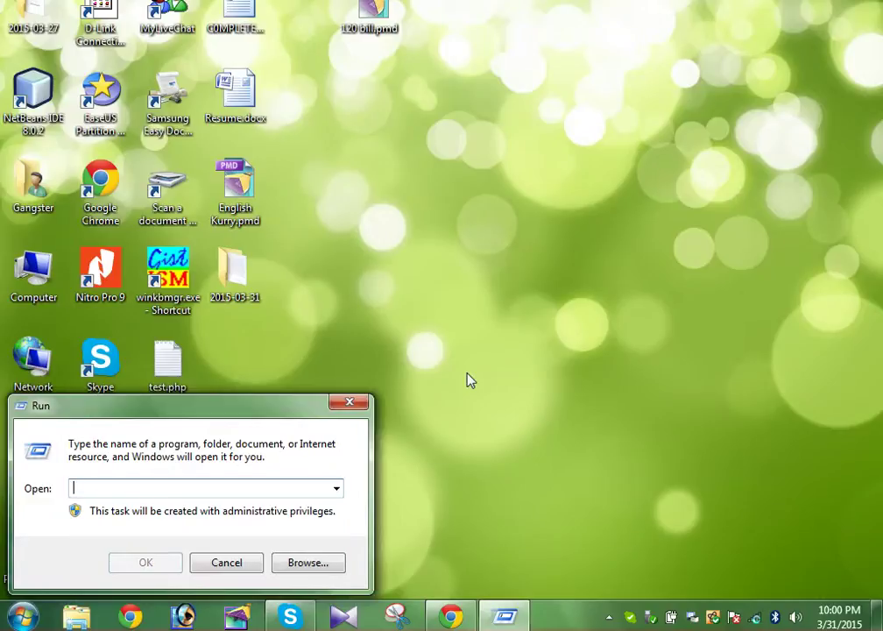
Recall the earlier Skype.exe command in the Run dialog and delete its /secondary switch.
left_click(307, 566)
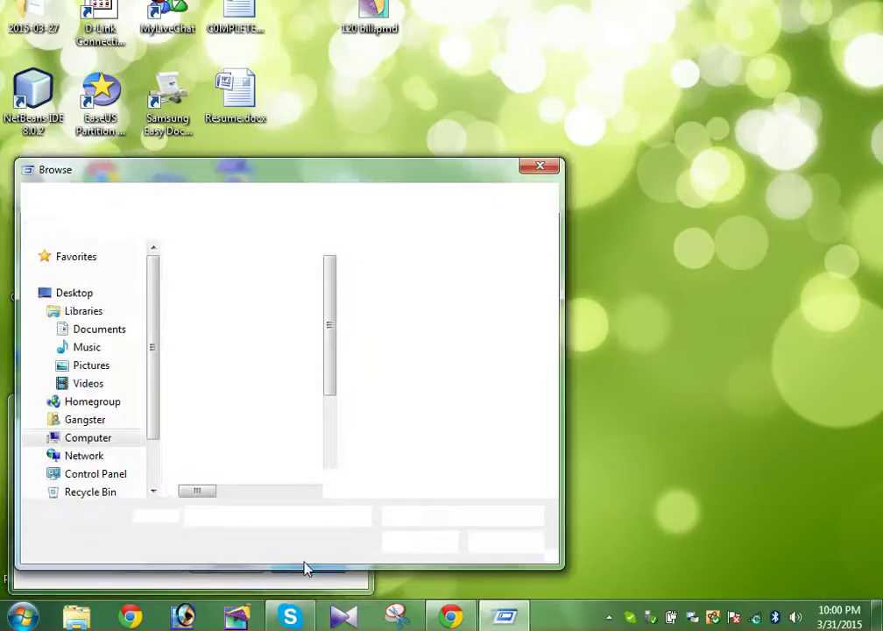
left_click(542, 166)
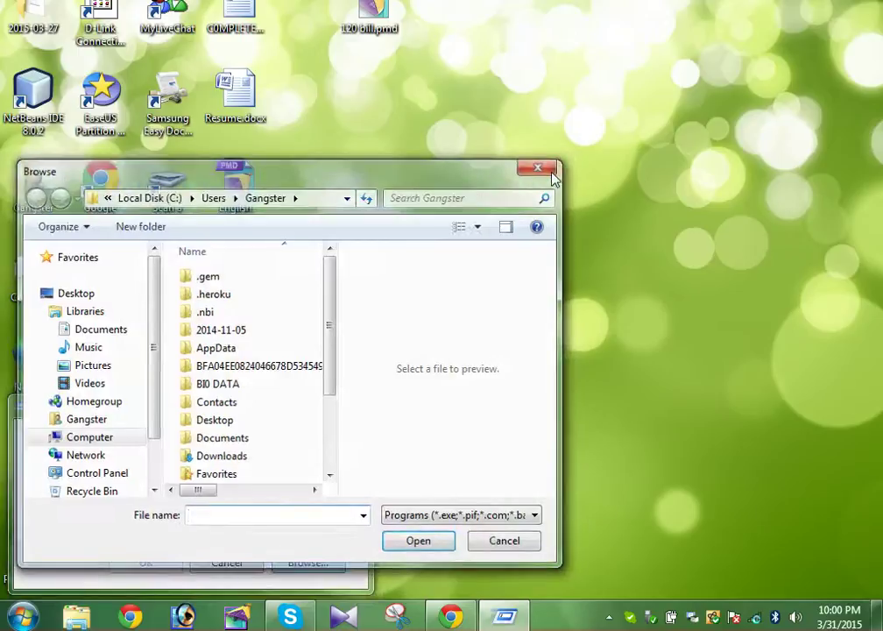
left_click(337, 488)
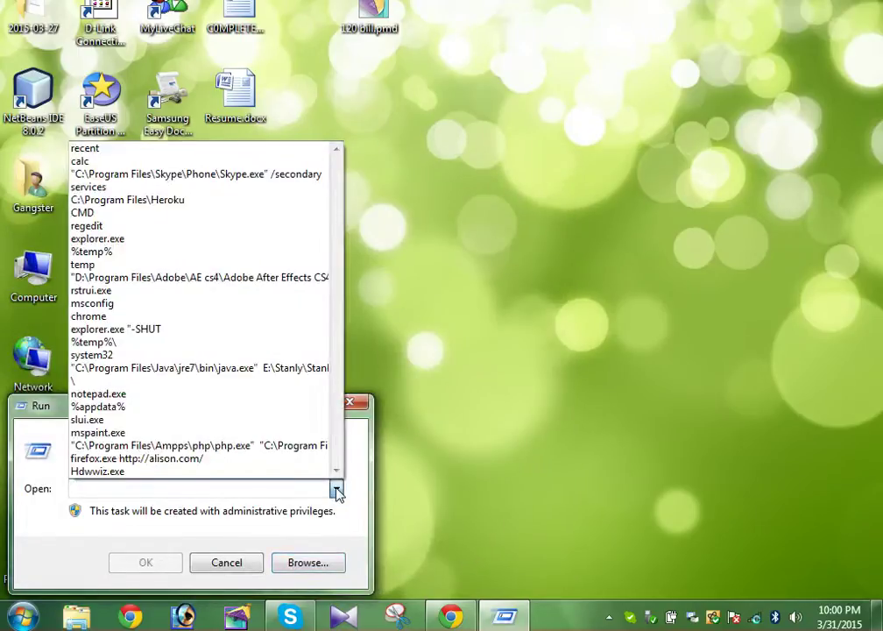
left_click(252, 174)
left_click(207, 492)
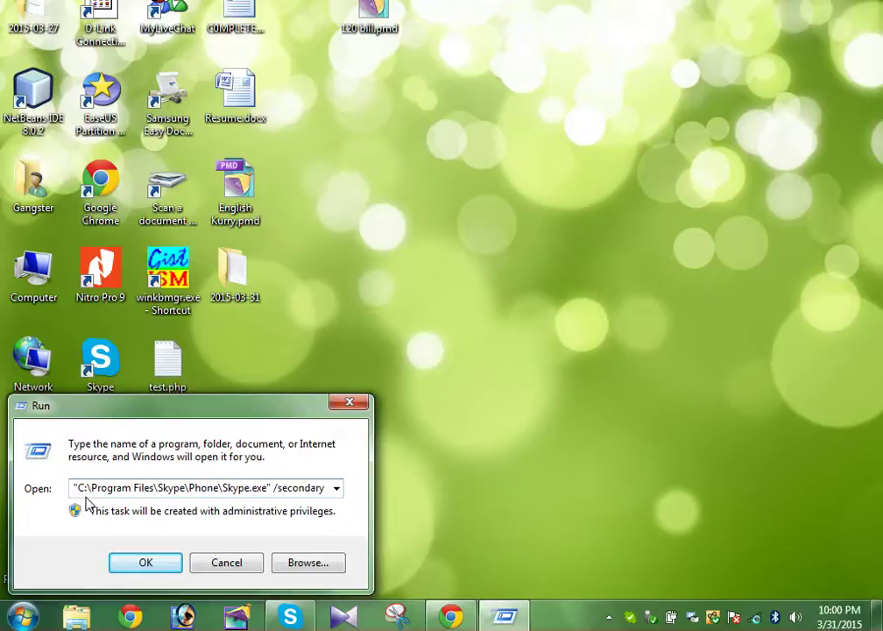
left_click_drag(77, 487, 333, 491)
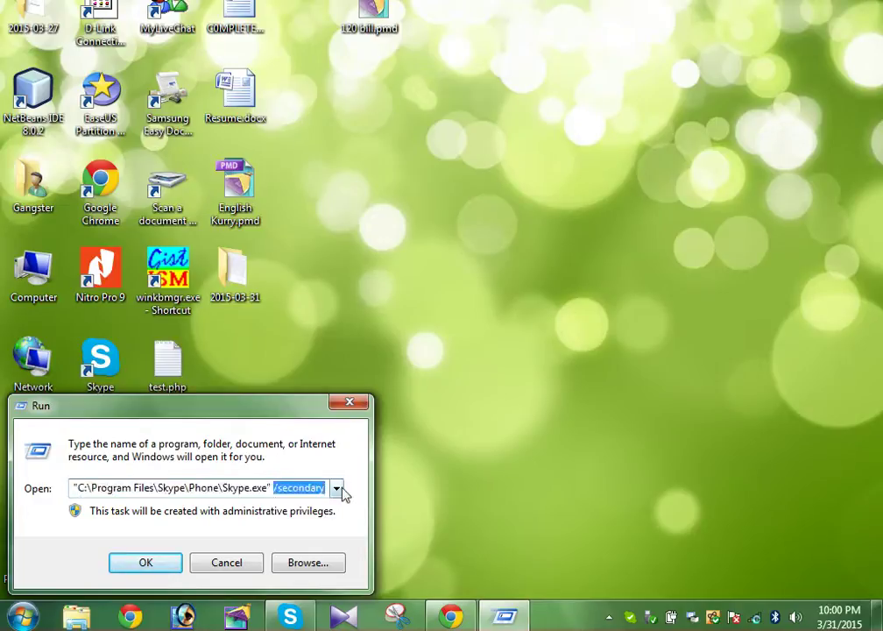
key("BackSpace")
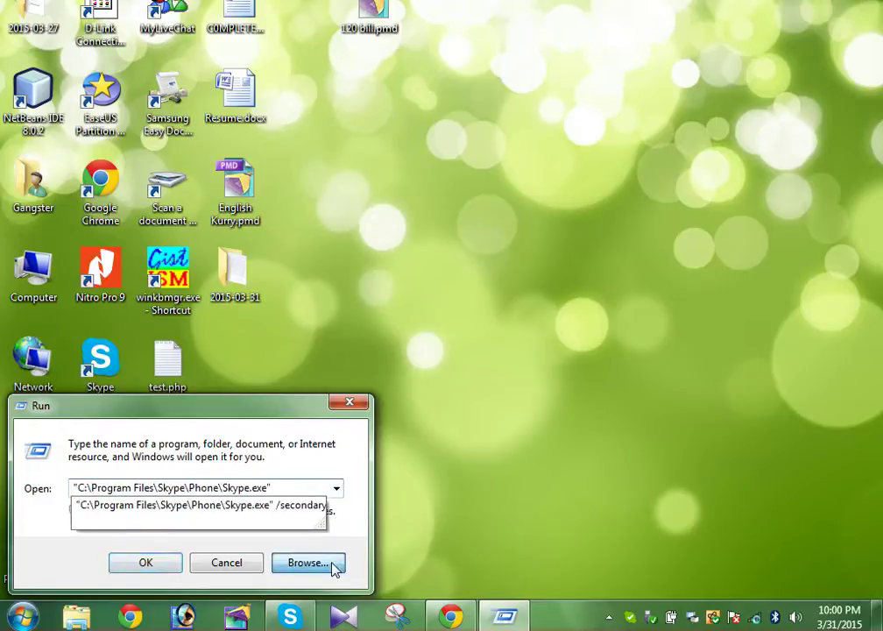
Browse to C:\Program Files\Skype\Phone and choose Skype.exe as the program to run.
left_click(333, 567)
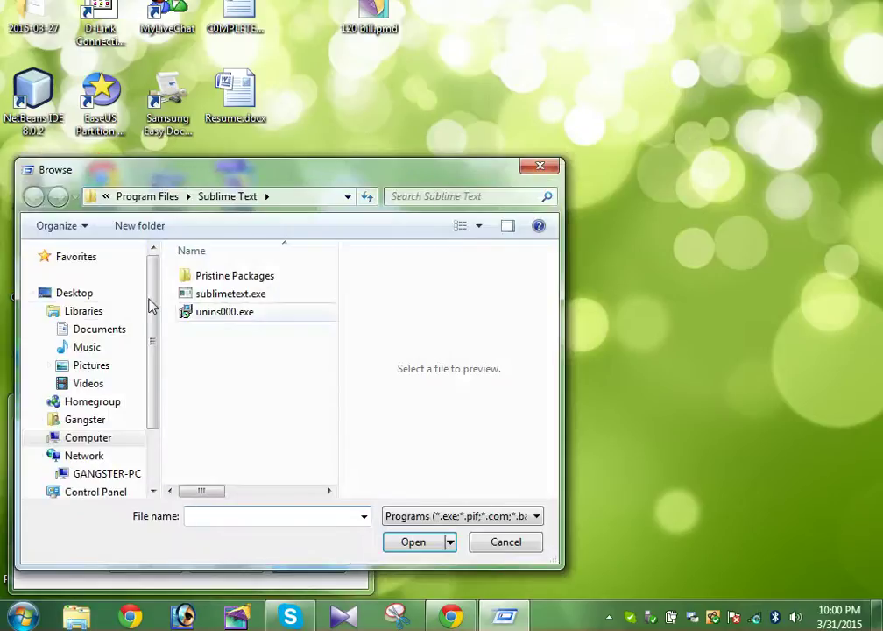
left_click(105, 197)
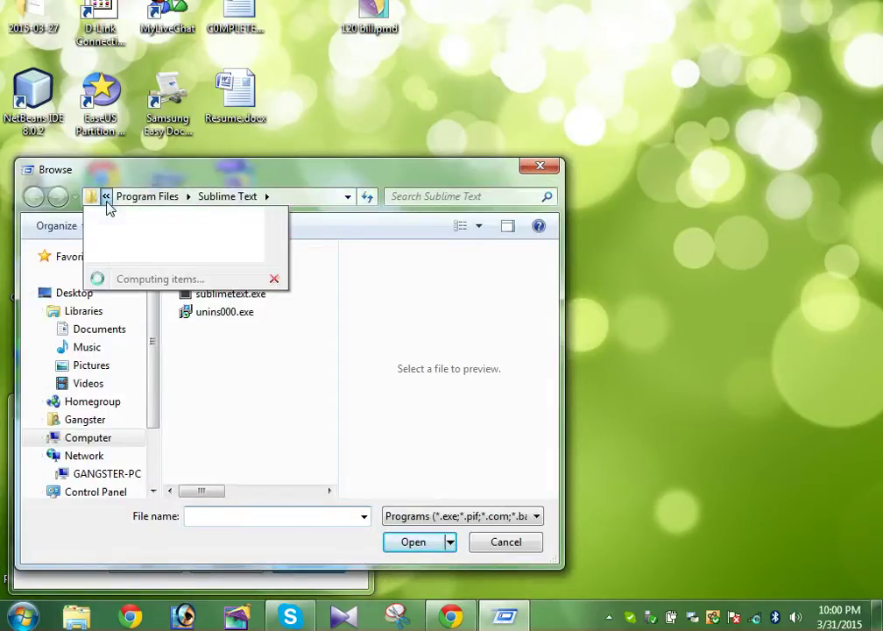
left_click(114, 219)
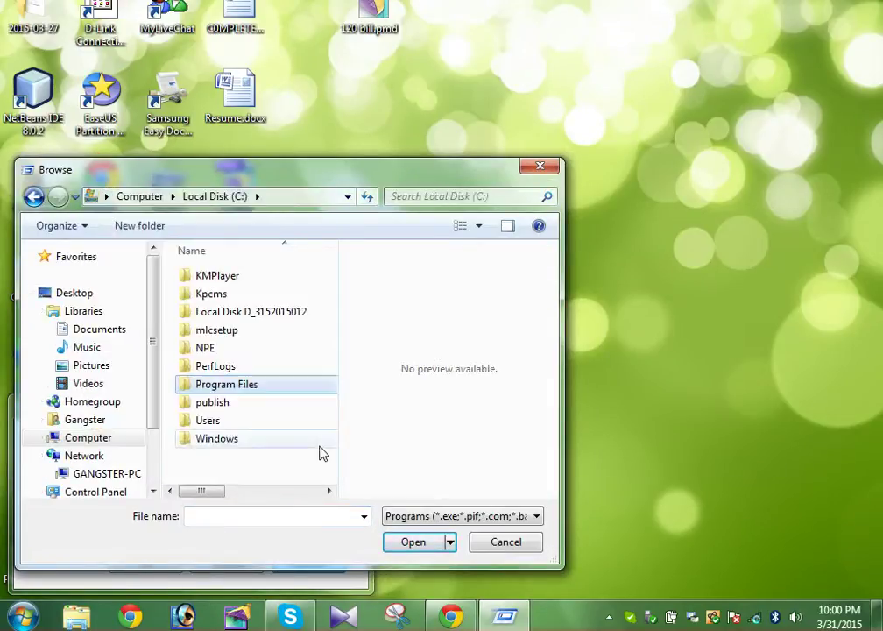
double_click(270, 389)
left_click(279, 351)
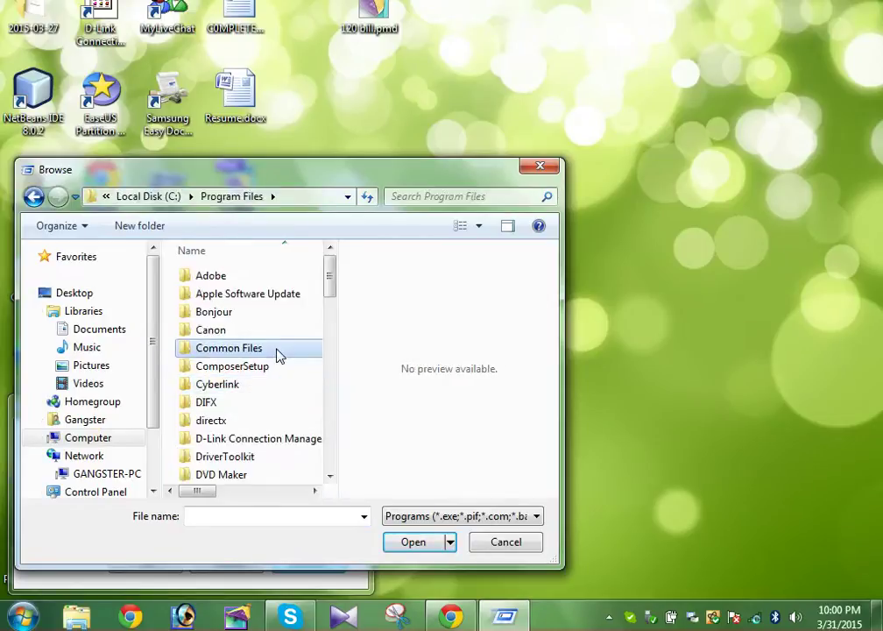
scroll(278, 352, "down", 10)
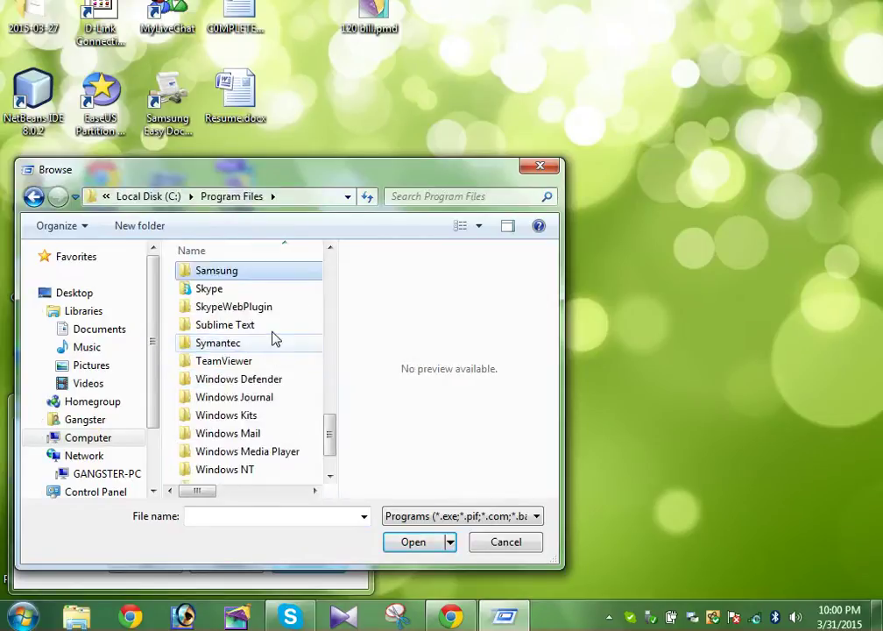
double_click(243, 294)
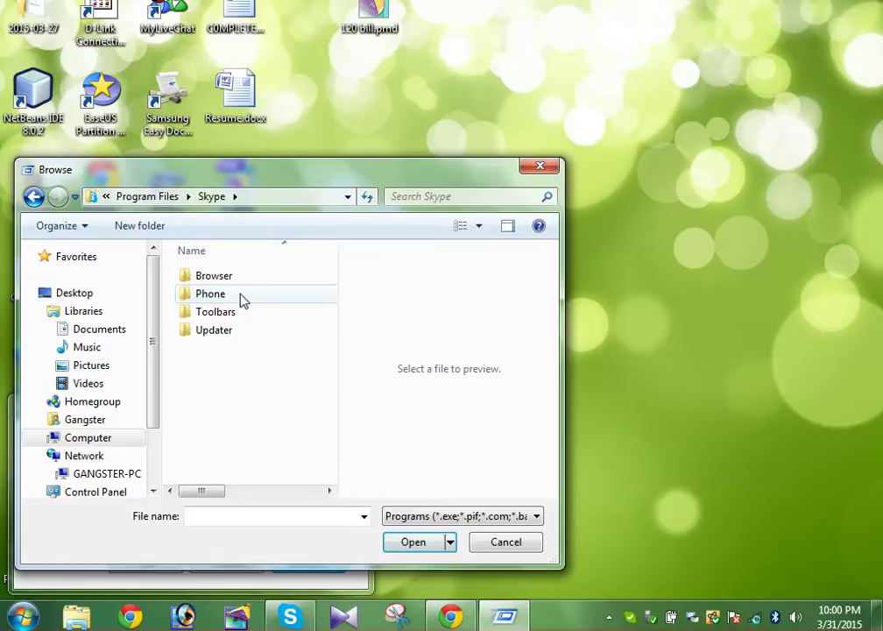
left_click(244, 299)
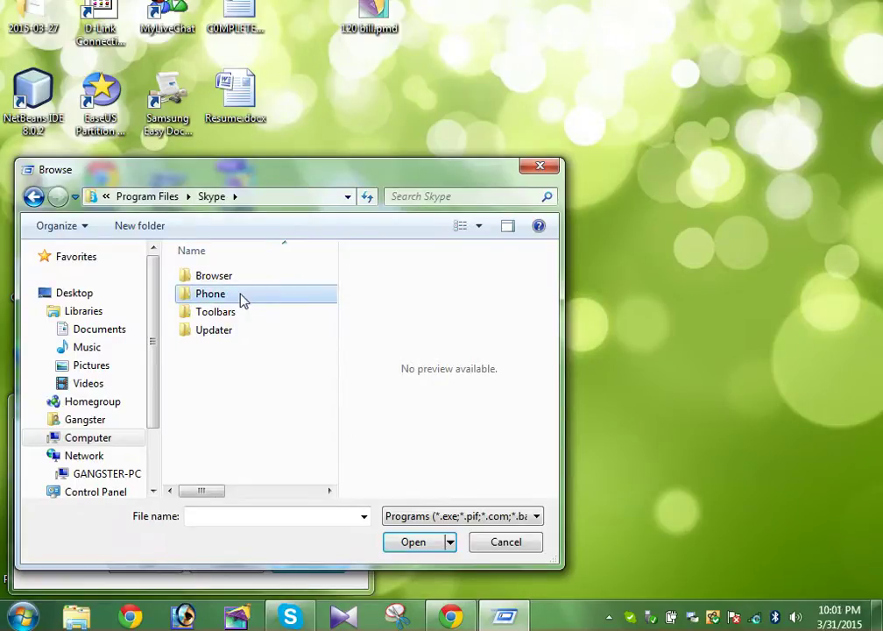
double_click(242, 297)
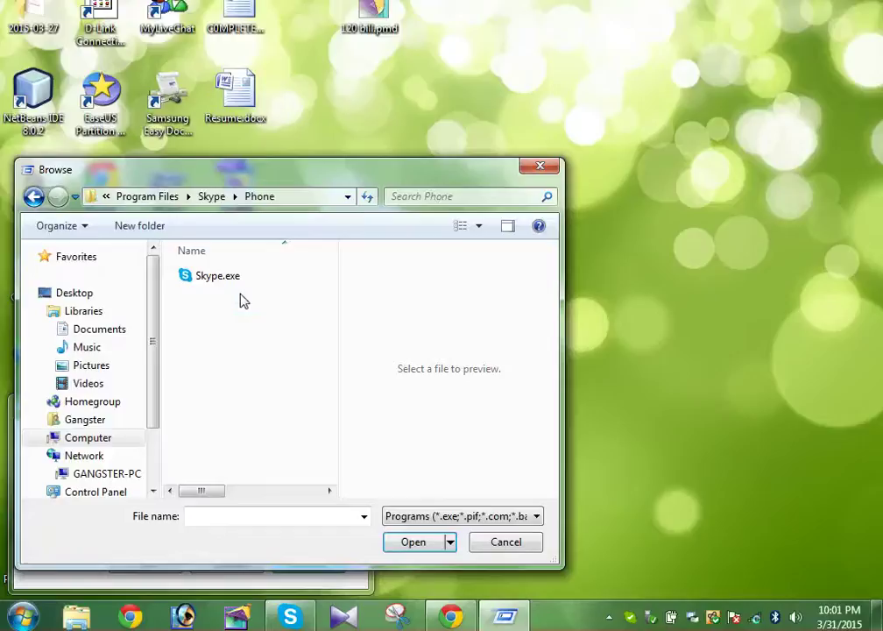
left_click(227, 281)
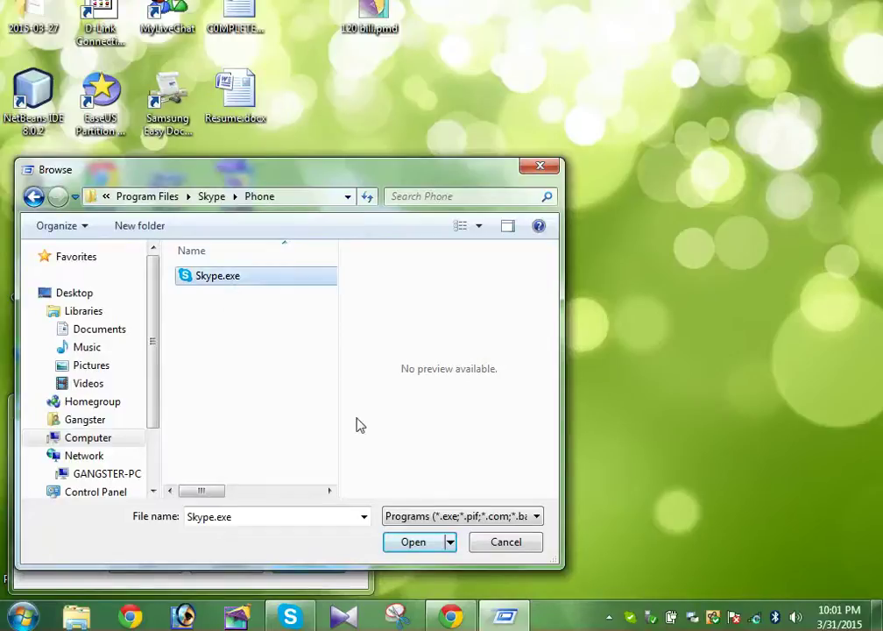
left_click(414, 542)
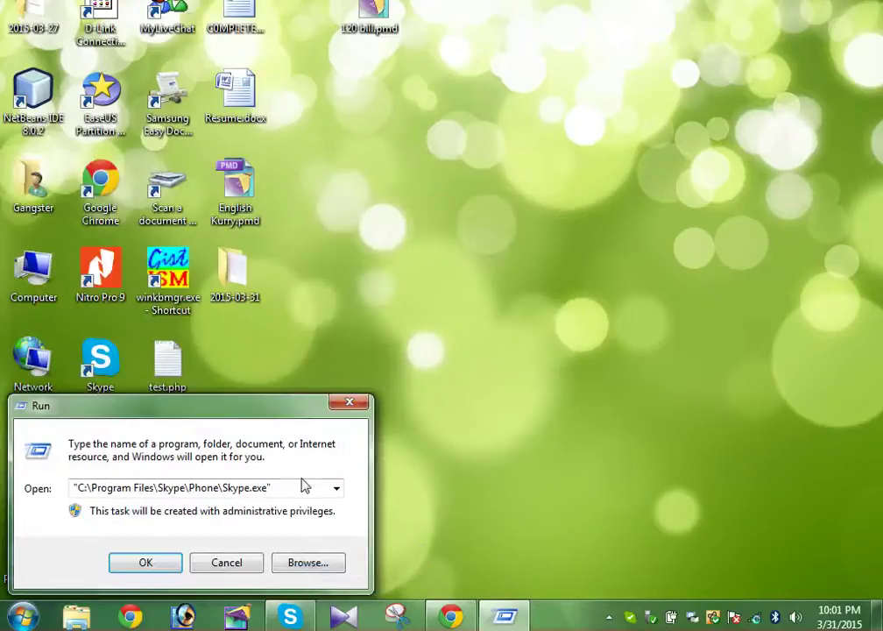
Append /secondary to the Skype.exe path and run the command to start a second Skype instance.
left_click(302, 487)
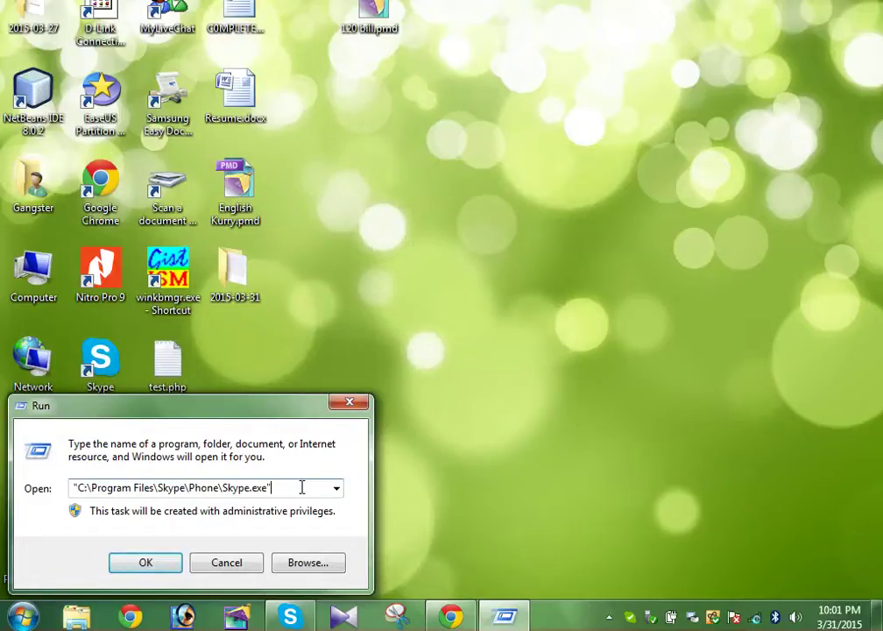
type("/secondary")
left_click(144, 565)
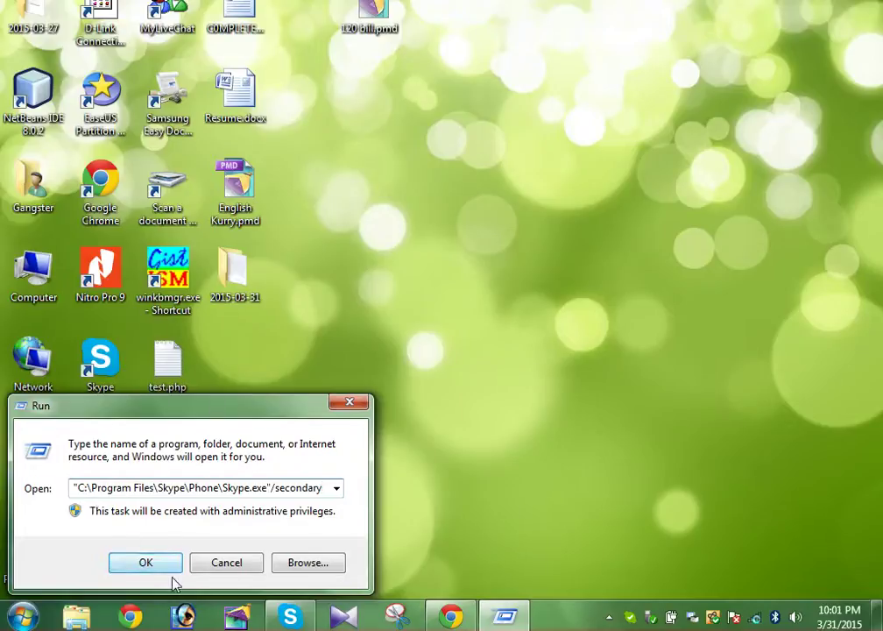
left_click(146, 563)
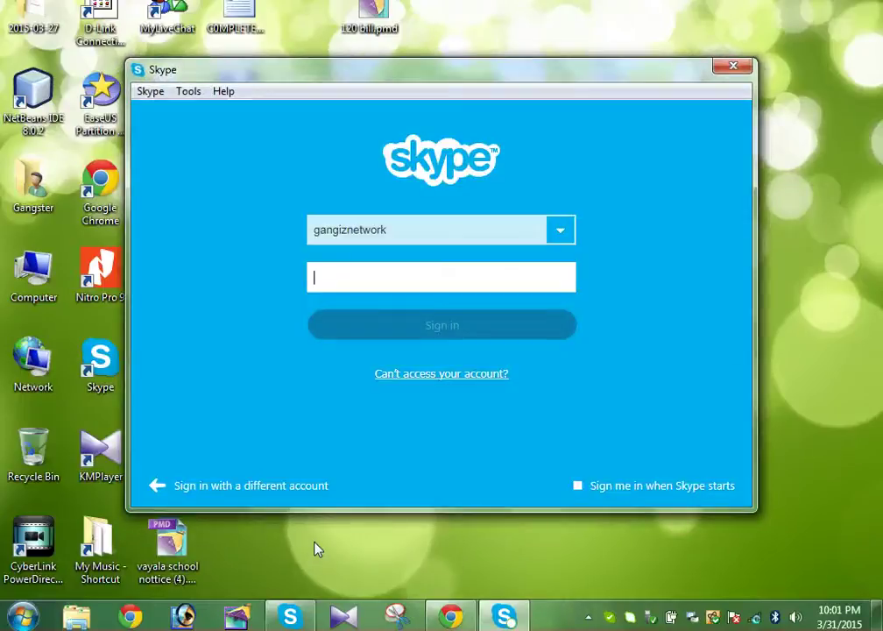
Select the first saved account in the second Skype instance, sign in with its password, and minimize the window.
left_click(568, 235)
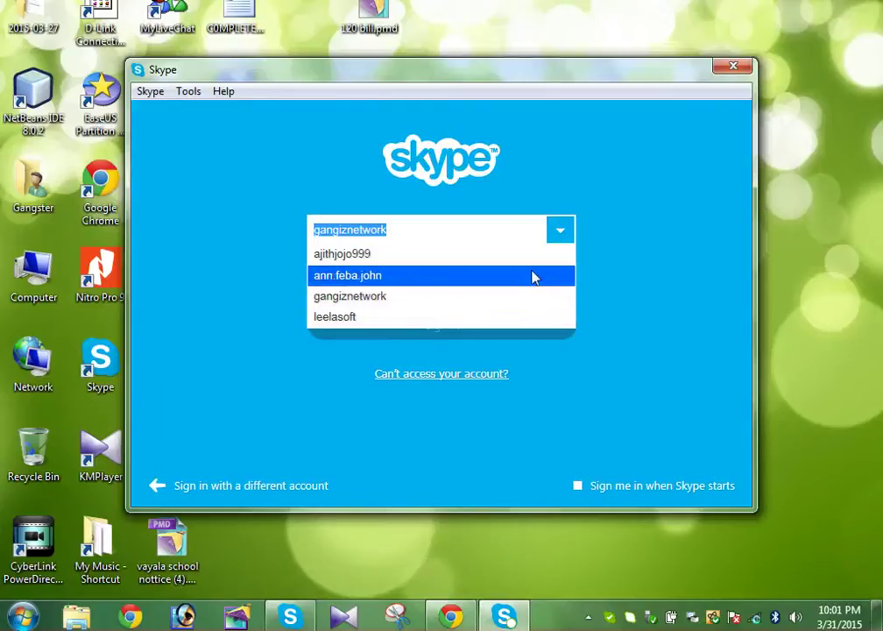
left_click(530, 262)
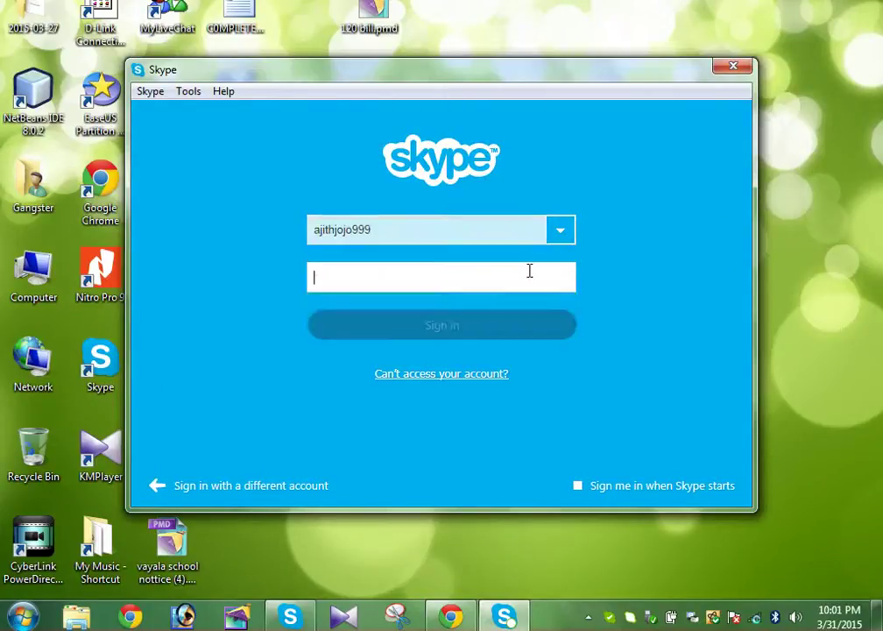
type("••••••••")
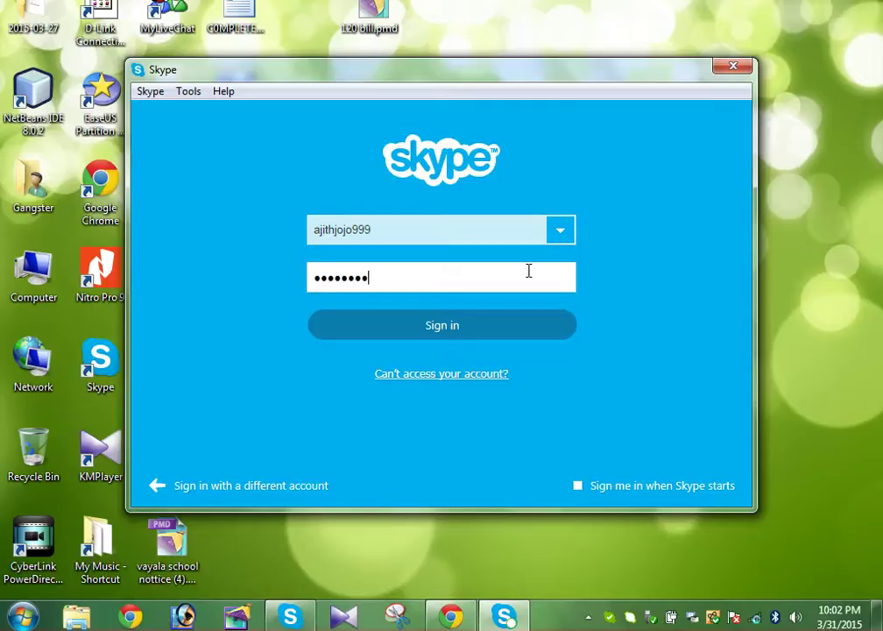
key("Return")
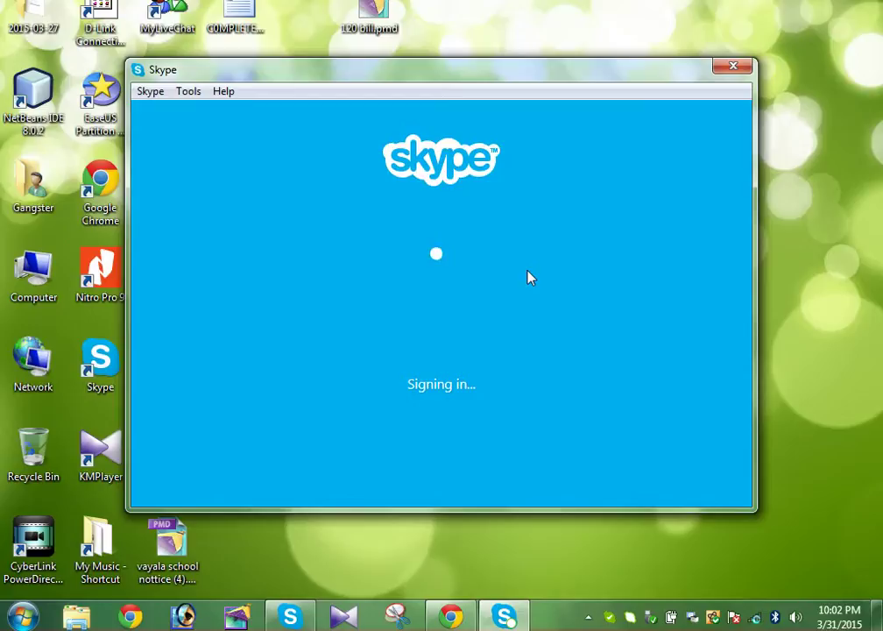
mouse_move(305, 615)
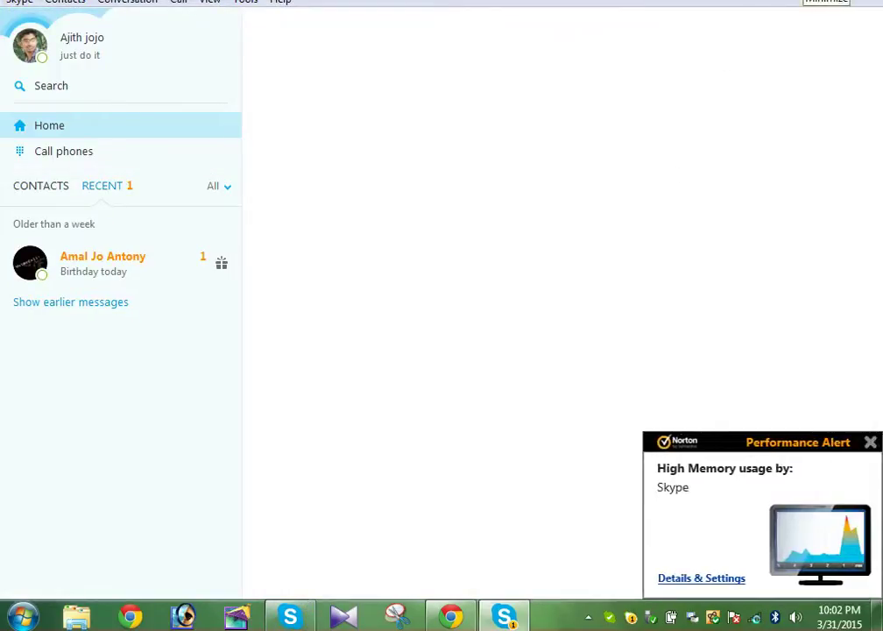
left_click(827, 3)
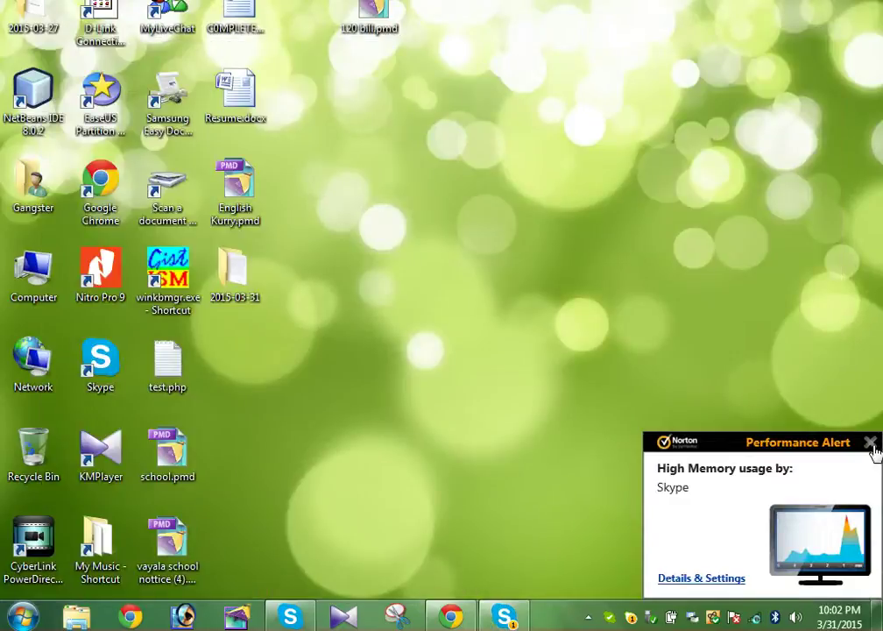
Dismiss the Norton performance alert and move the second Skype instance's taskbar entry next to the first Skype entry.
left_click(872, 443)
mouse_move(518, 623)
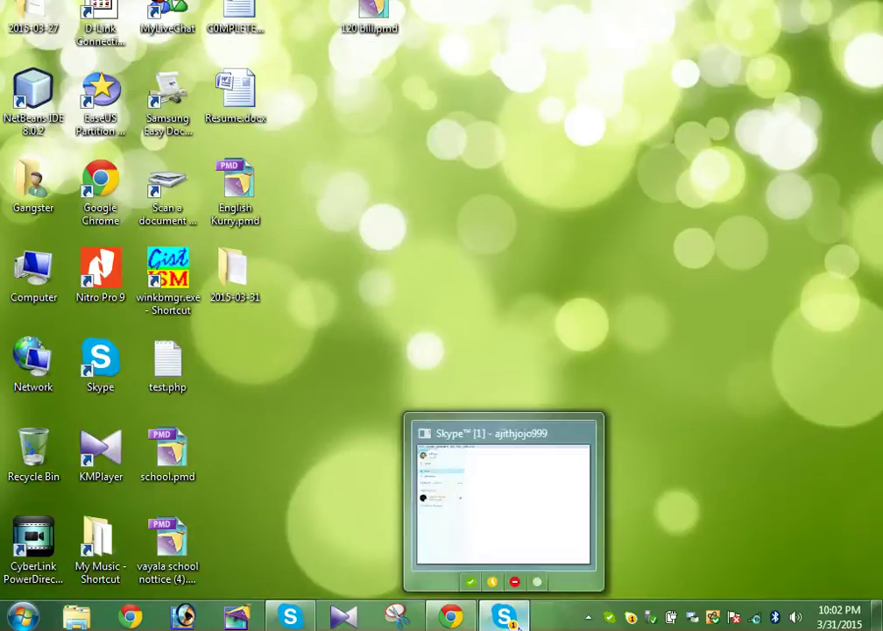
left_click_drag(518, 623, 342, 620)
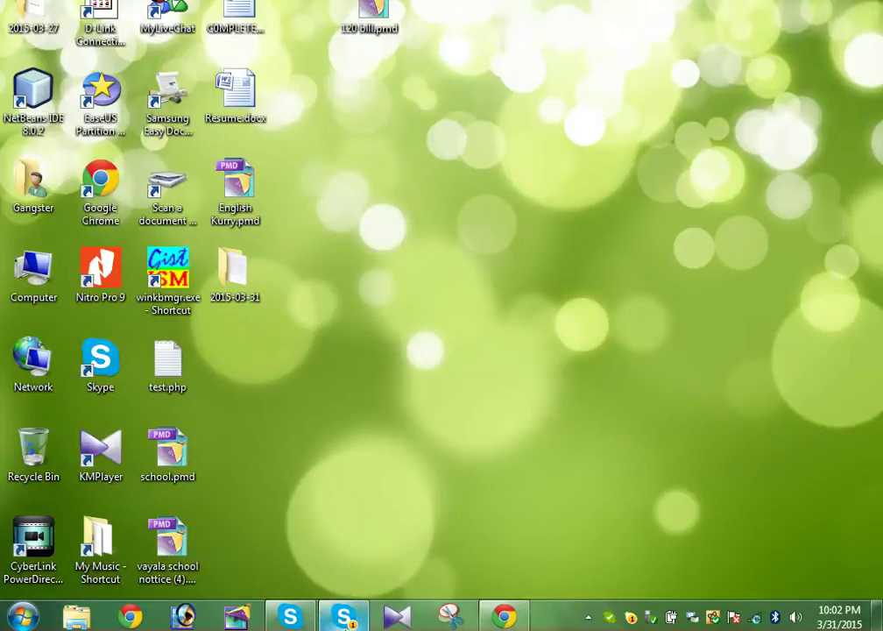
Bring up the second Skype instance, reduce it from maximized size, and place its window so both account windows can be seen together.
mouse_move(336, 624)
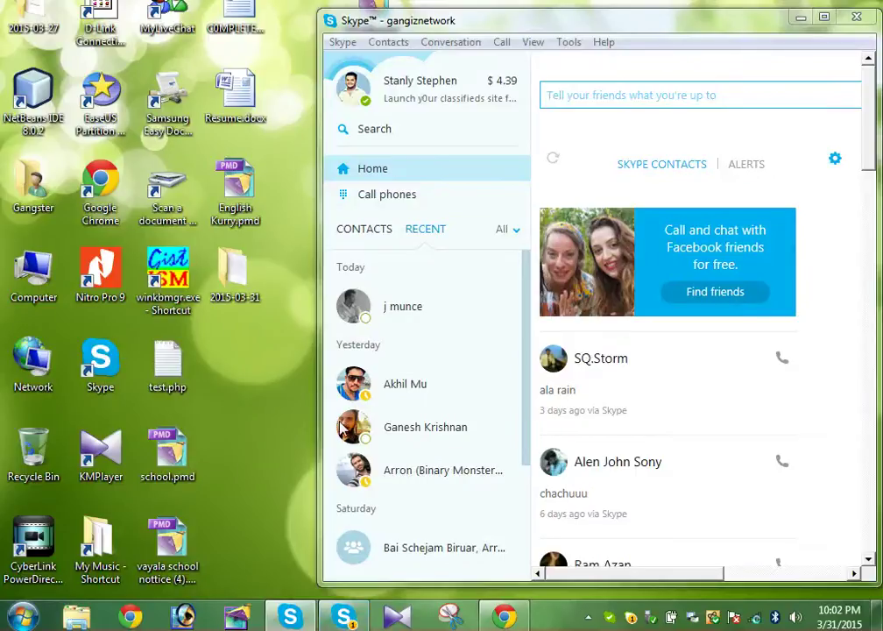
left_click(340, 618)
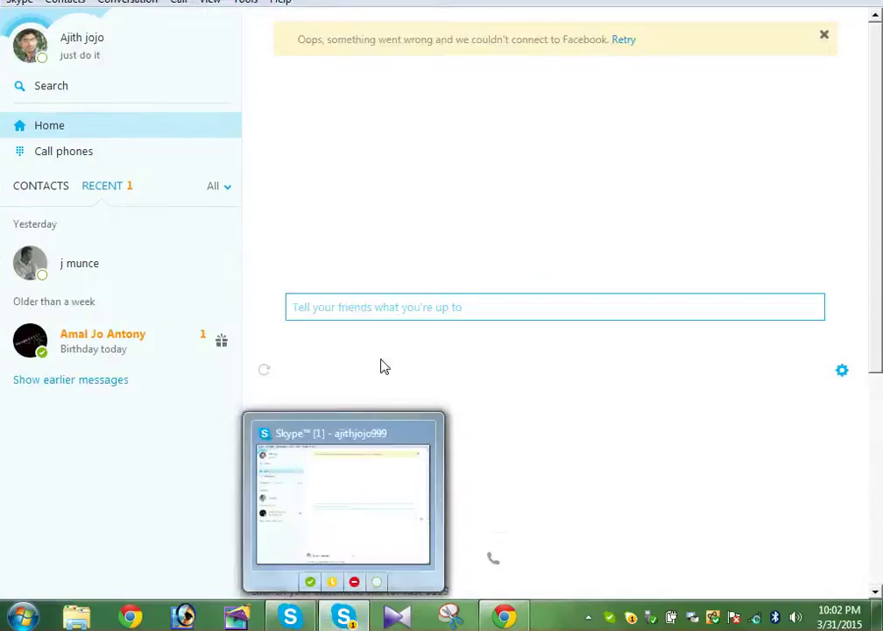
double_click(702, 10)
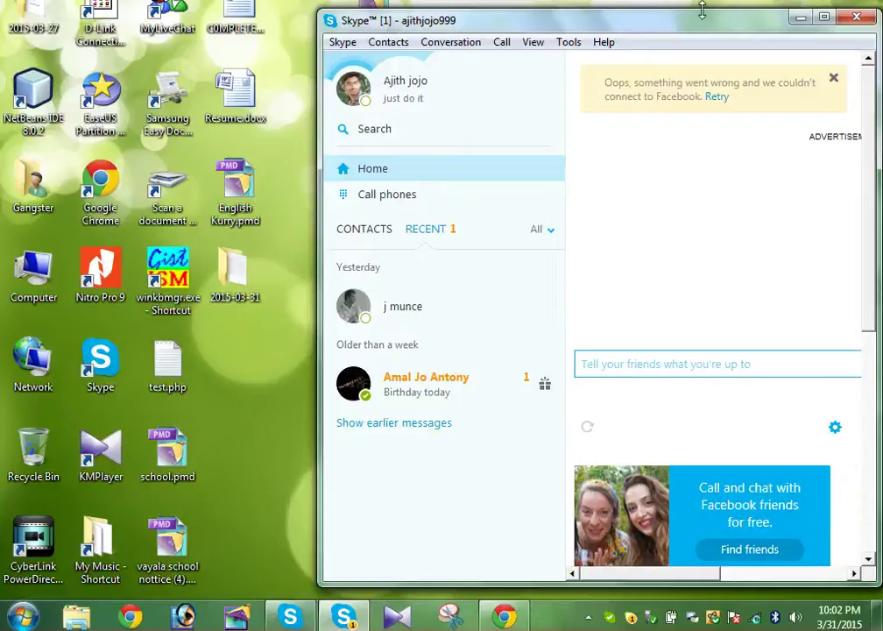
left_click_drag(702, 11, 405, 232)
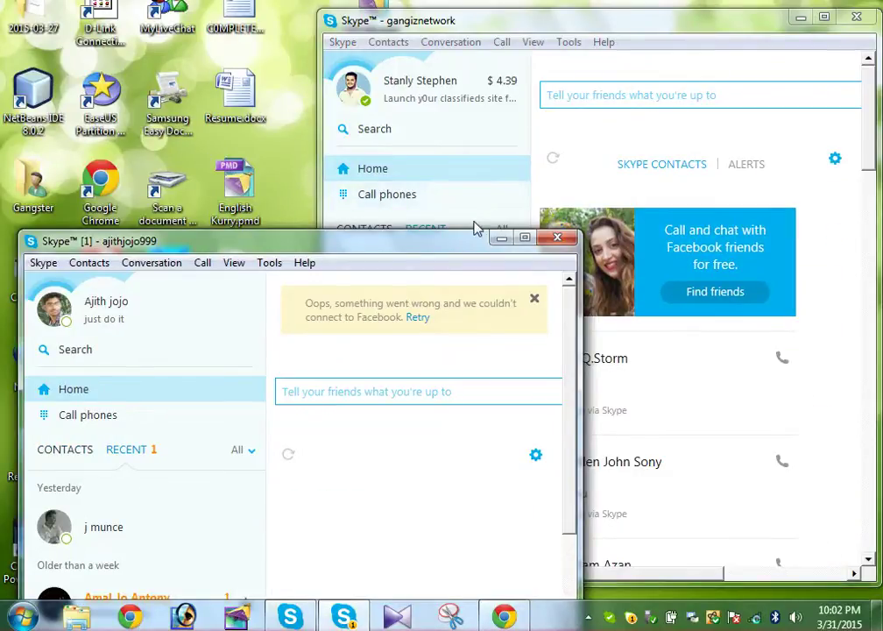
Open the account commands of the second Skype instance.
left_click(43, 262)
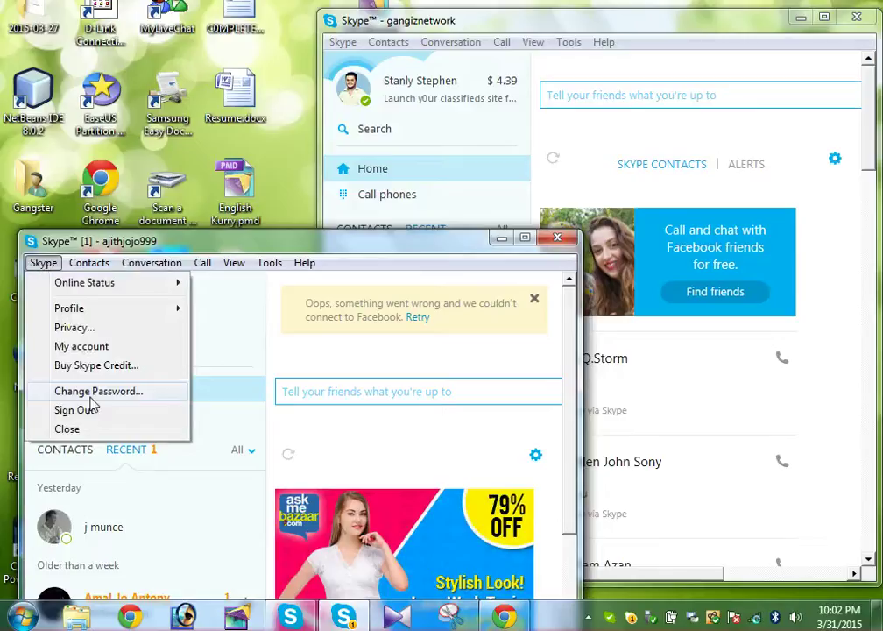